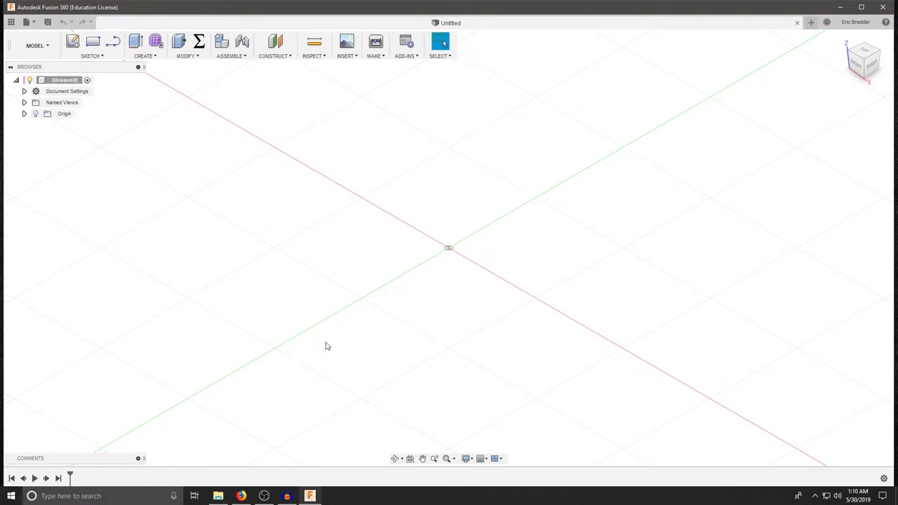
- Expand Document Settings in the Browser to confirm the design units are mm
{"action": "mouse_move", "coordinate": [844, 54]}
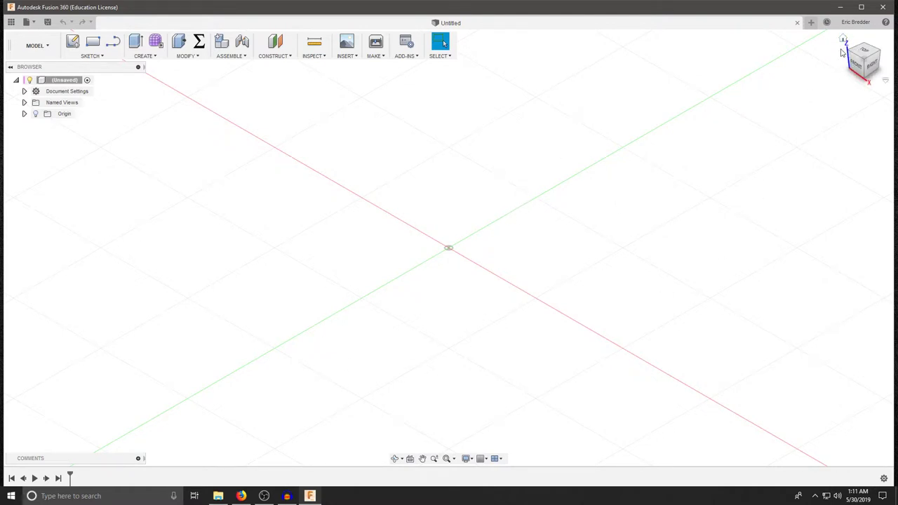
{"action": "left_click", "coordinate": [24, 92]}
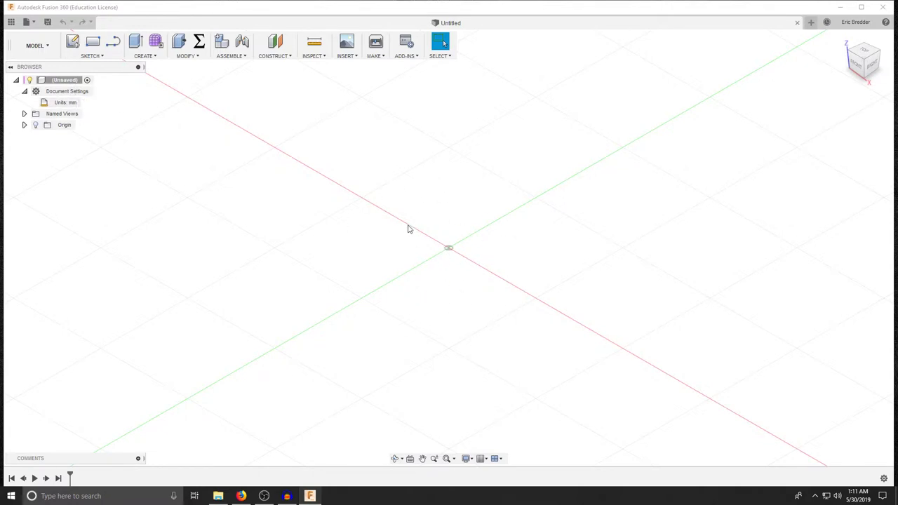
- Add a new component under the root, name it lens, and make it active
{"action": "right_click", "coordinate": [70, 82]}
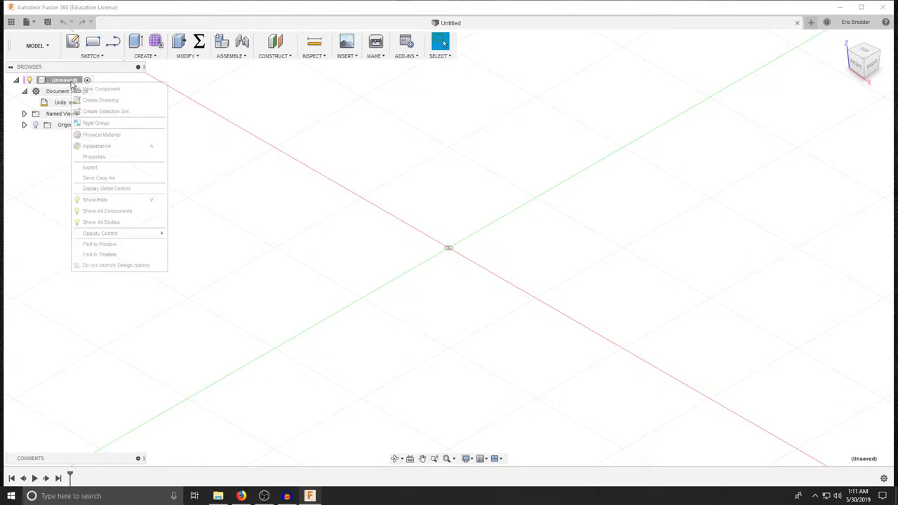
{"action": "left_click", "coordinate": [112, 90]}
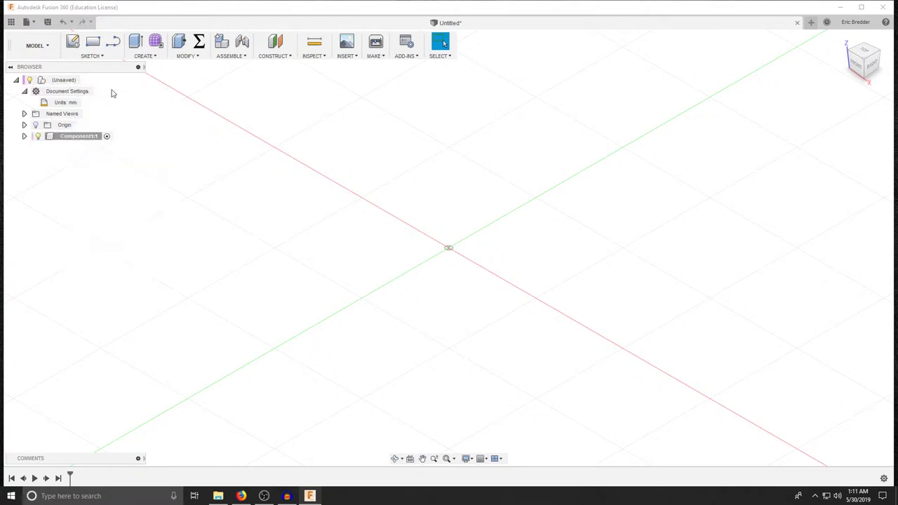
{"action": "left_click", "coordinate": [85, 138]}
{"action": "left_click", "coordinate": [85, 137]}
{"action": "type", "text": "lens"}
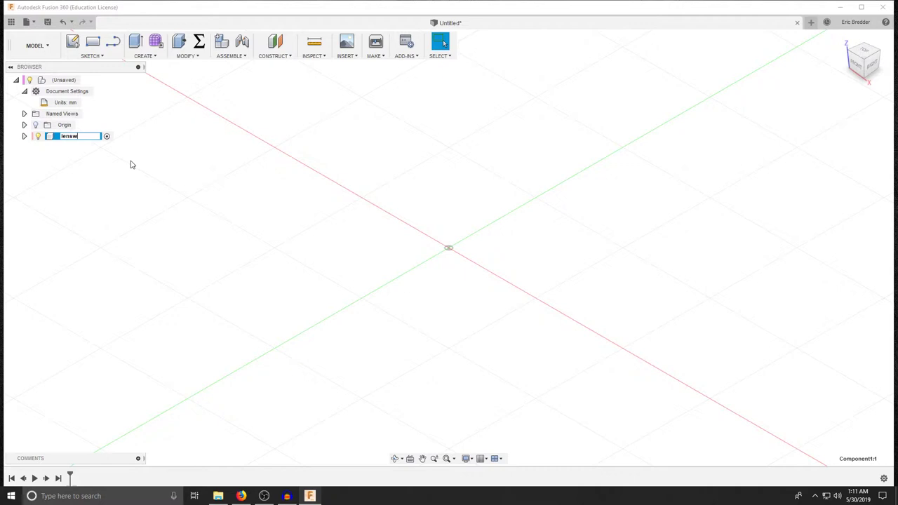
{"action": "key", "text": "Return"}
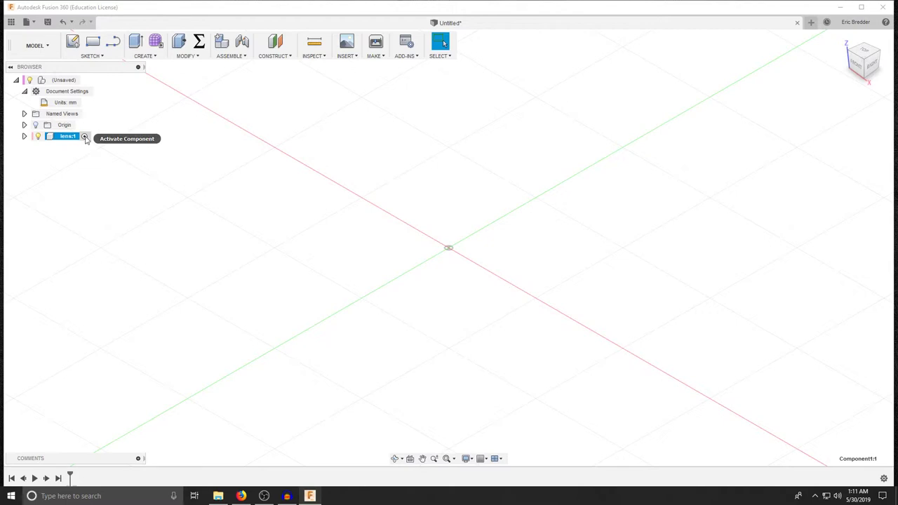
{"action": "left_click", "coordinate": [84, 137]}
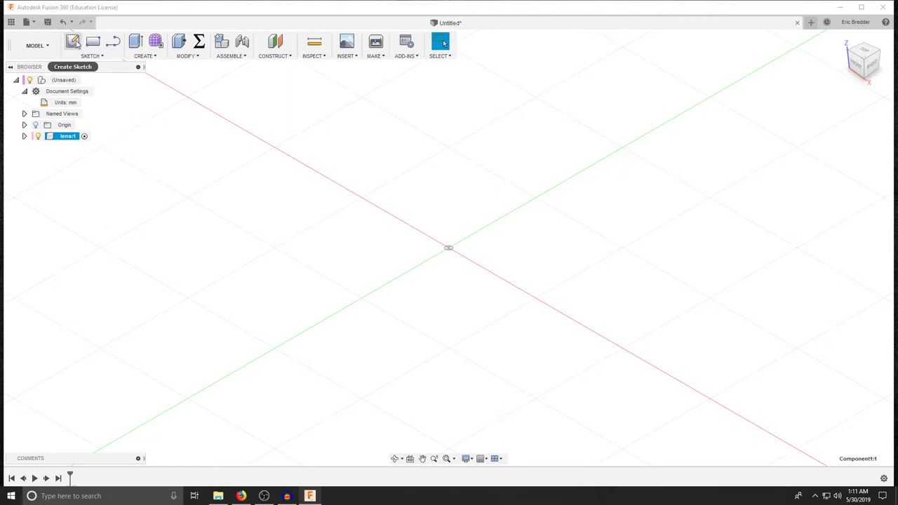
- Start a sketch on the front XZ origin plane and zoom out slightly
{"action": "left_click", "coordinate": [73, 42]}
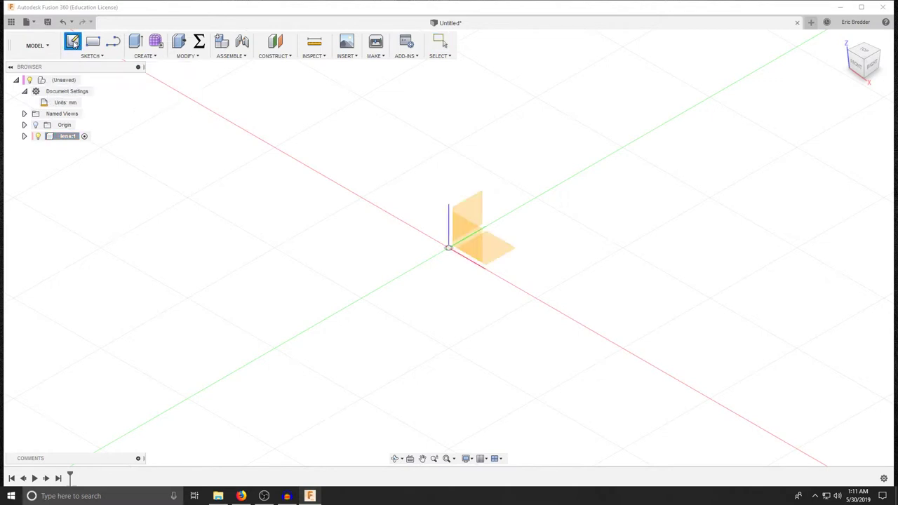
{"action": "left_click", "coordinate": [471, 239]}
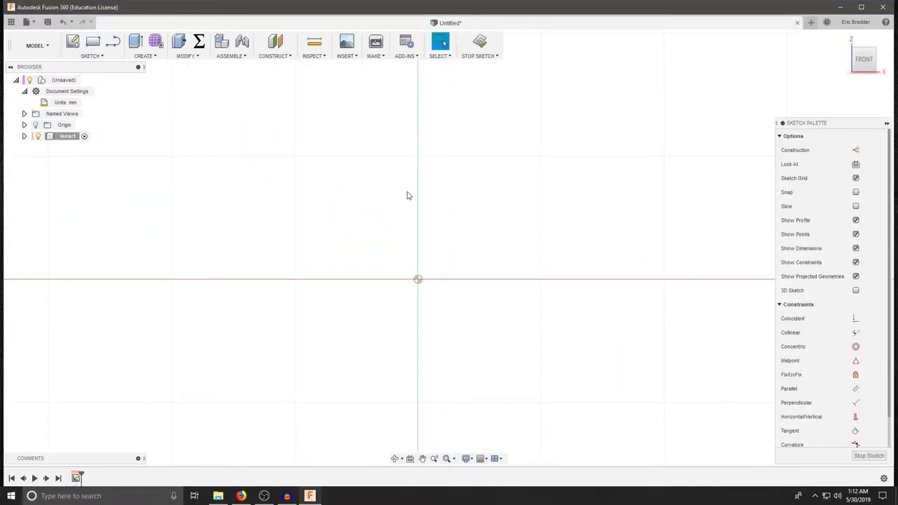
{"action": "scroll", "coordinate": [415, 265], "scroll_direction": "down", "scroll_amount": 1}
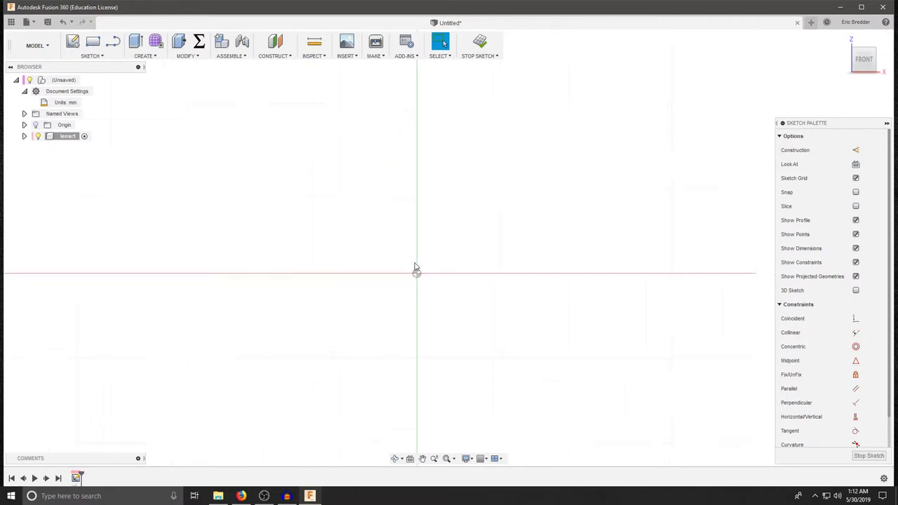
{"action": "scroll", "coordinate": [415, 267], "scroll_direction": "down", "scroll_amount": 1}
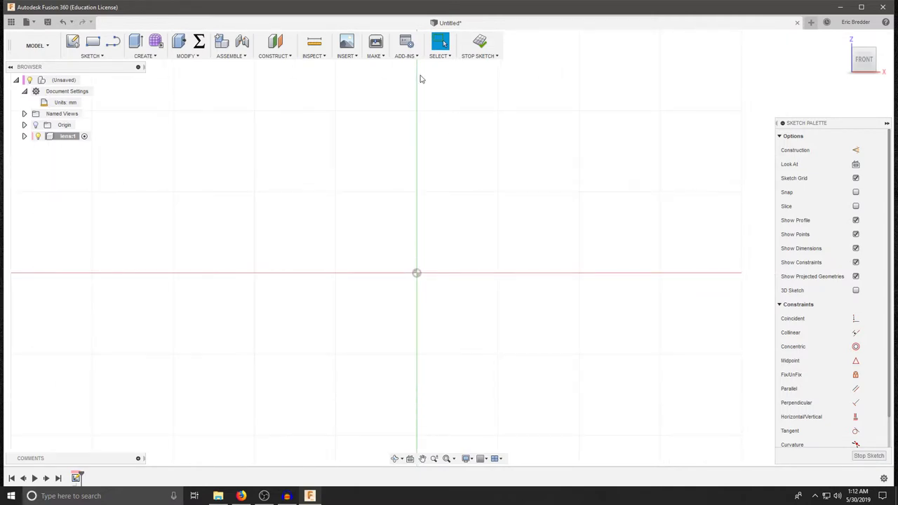
- Insert an attached canvas using photo IMG_20190530_004951 from Videos > SteminMotion > 0-caliper
{"action": "left_click", "coordinate": [355, 57]}
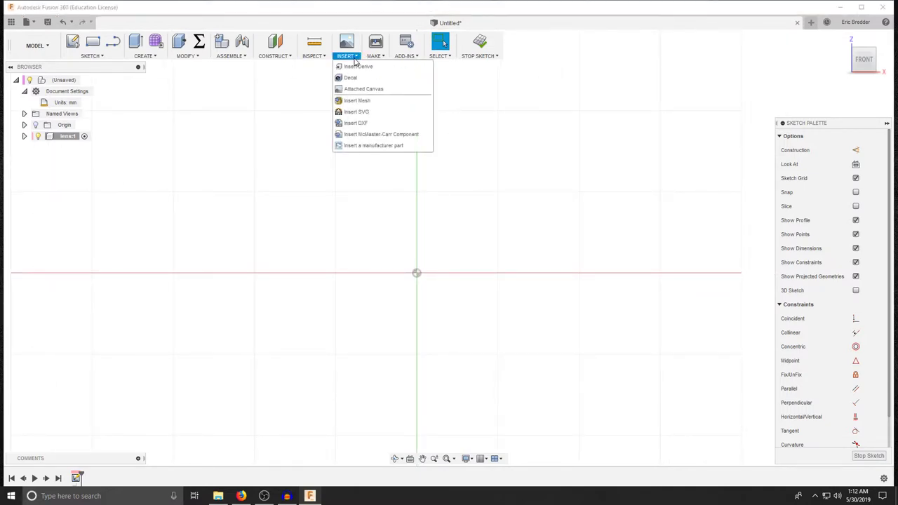
{"action": "left_click", "coordinate": [363, 88]}
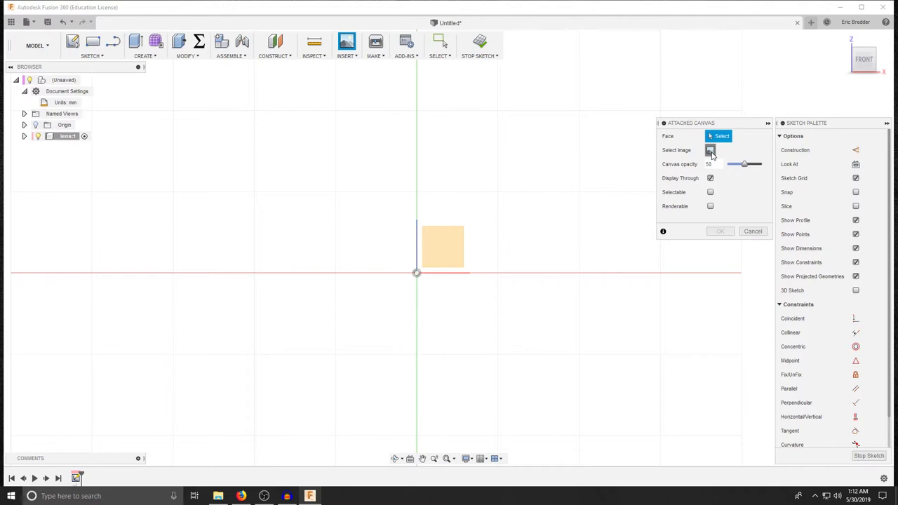
{"action": "left_click", "coordinate": [710, 151]}
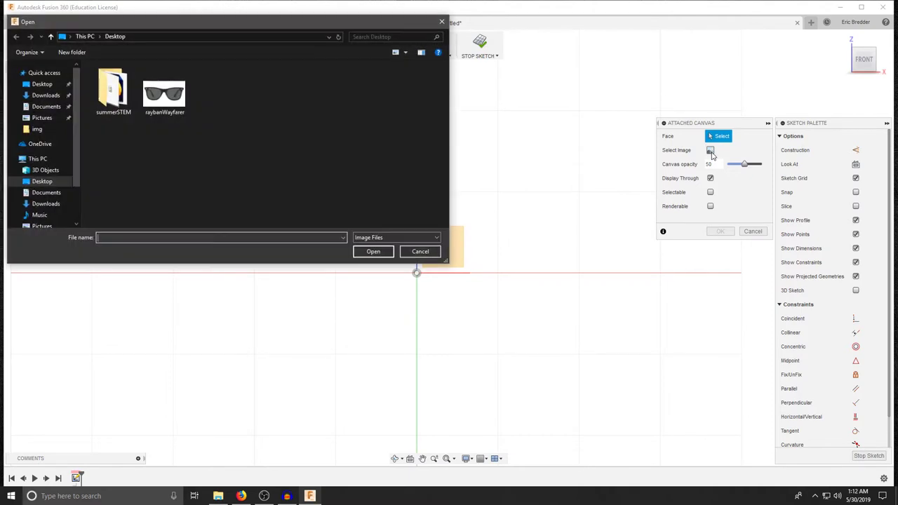
{"action": "double_click", "coordinate": [114, 91]}
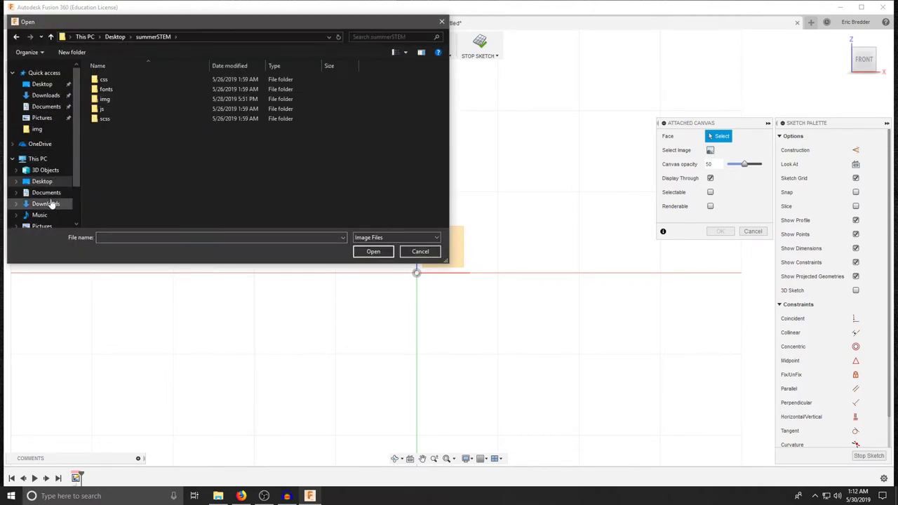
{"action": "scroll", "coordinate": [50, 203], "scroll_direction": "down", "scroll_amount": 2}
{"action": "left_click", "coordinate": [40, 184]}
{"action": "double_click", "coordinate": [265, 86]}
{"action": "double_click", "coordinate": [112, 87]}
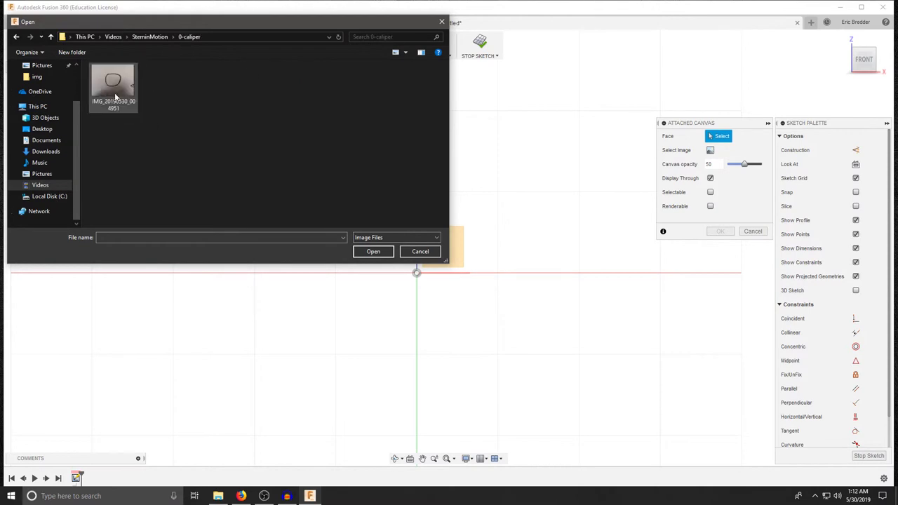
{"action": "left_click", "coordinate": [115, 87]}
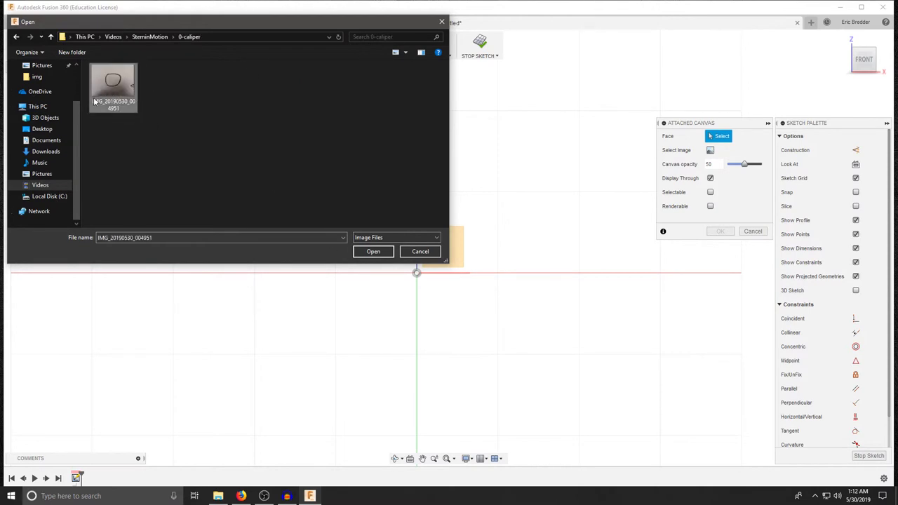
{"action": "left_click", "coordinate": [373, 252]}
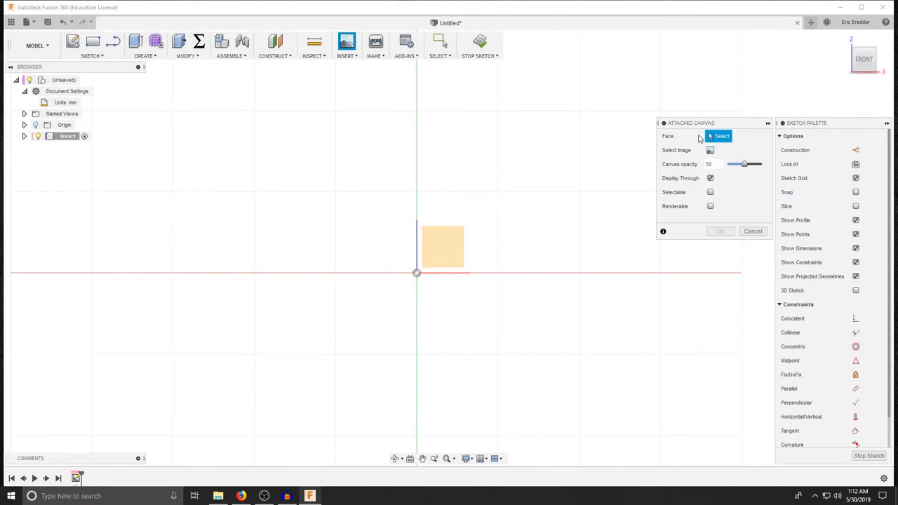
- Place the photo canvas on the front face, test an X offset, then return it to 0.00 mm
{"action": "left_click", "coordinate": [449, 249]}
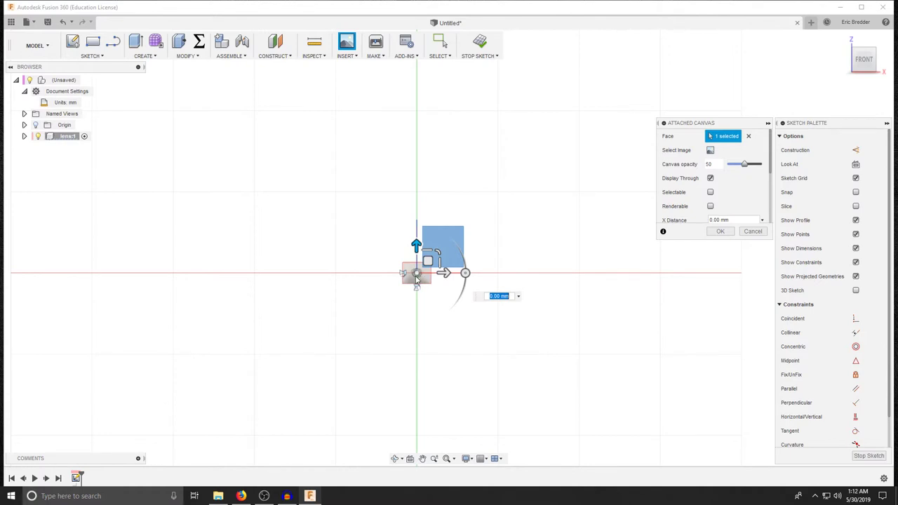
{"action": "scroll", "coordinate": [417, 278], "scroll_direction": "up", "scroll_amount": 5}
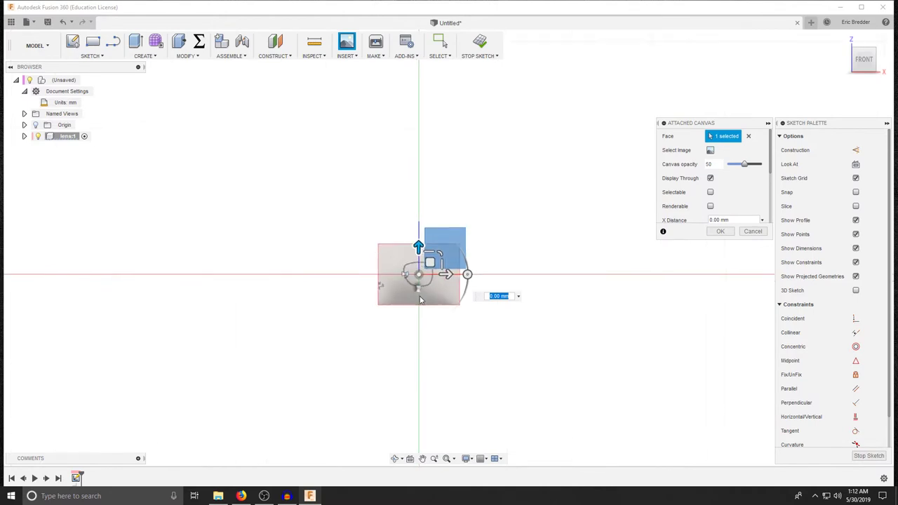
{"action": "scroll", "coordinate": [416, 277], "scroll_direction": "up", "scroll_amount": 5}
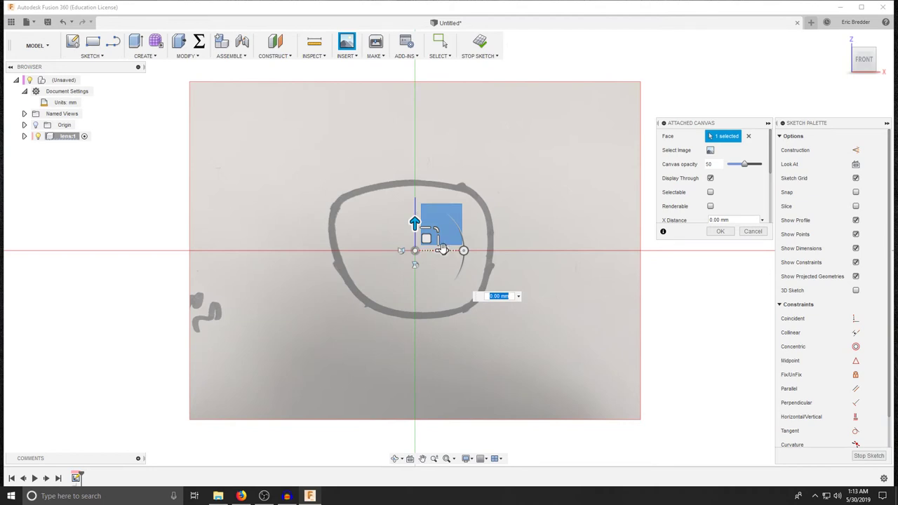
{"action": "left_click_drag", "start_coordinate": [470, 251], "coordinate": [496, 248]}
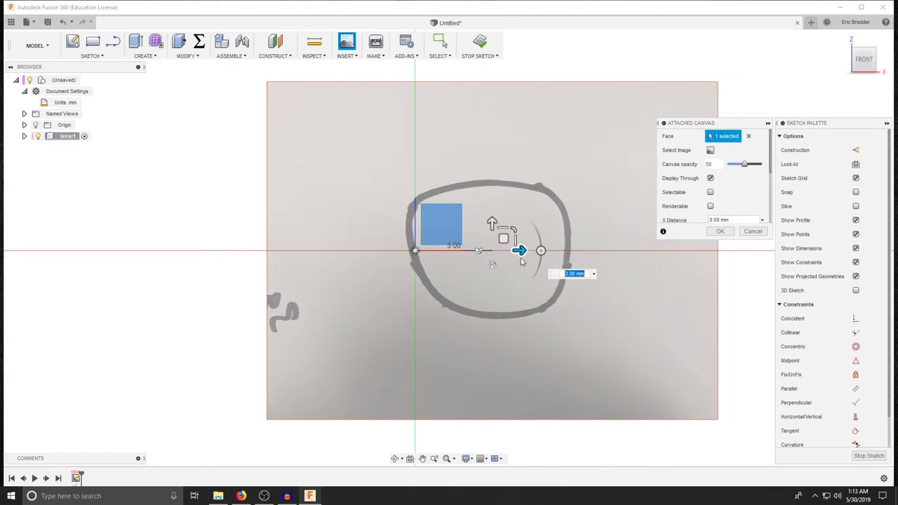
{"action": "left_click_drag", "start_coordinate": [522, 251], "coordinate": [442, 251]}
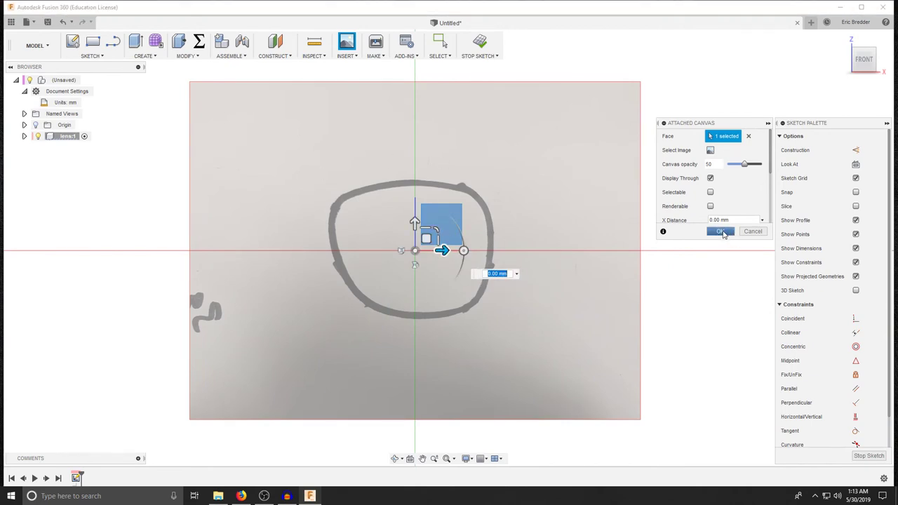
- Confirm the canvas and save the design as glassesVideo in Projects-Ongoing > summerBridgeProgram
{"action": "left_click", "coordinate": [720, 231]}
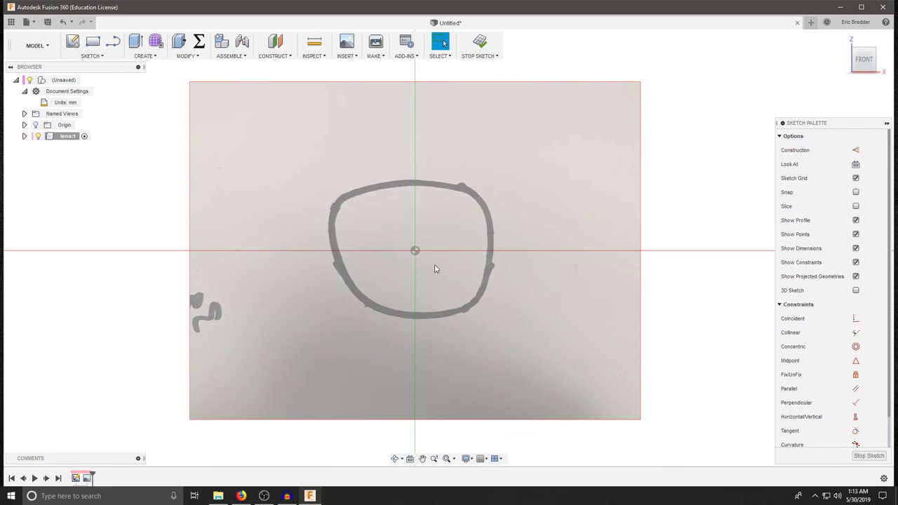
{"action": "left_click", "coordinate": [47, 22]}
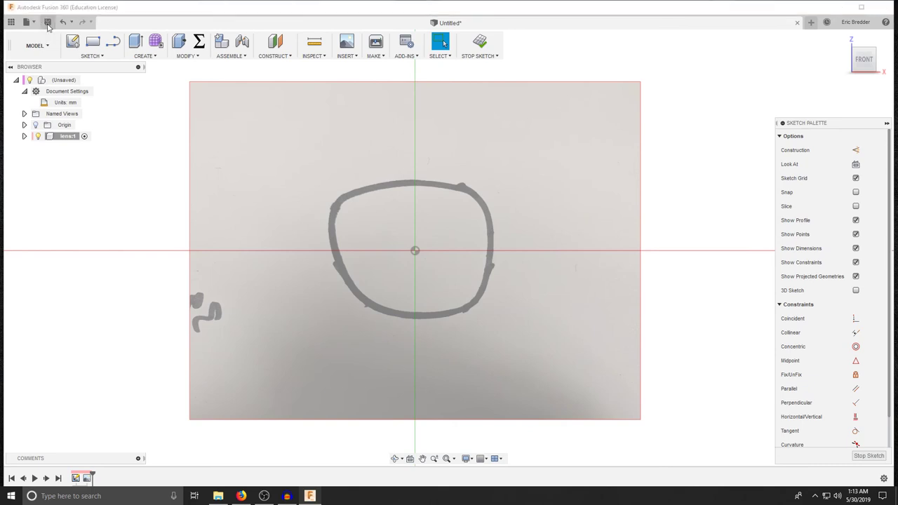
{"action": "left_click", "coordinate": [352, 126]}
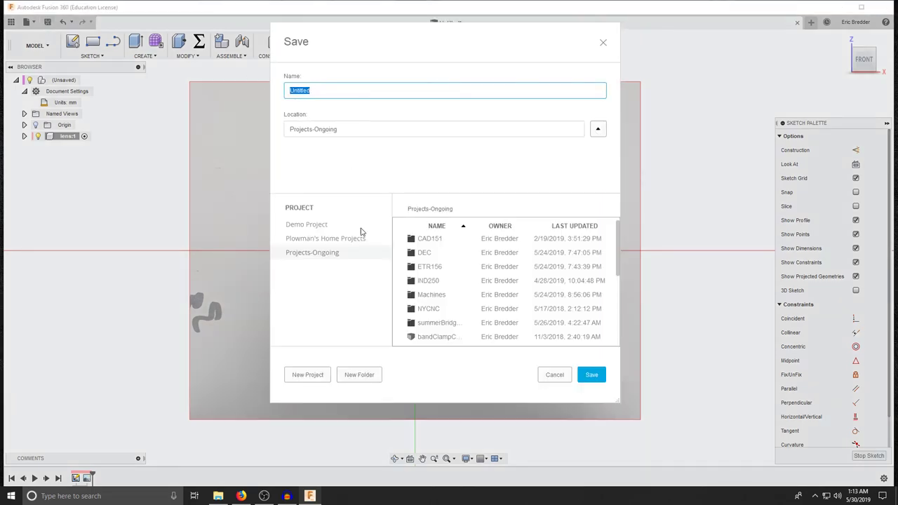
{"action": "double_click", "coordinate": [435, 324]}
{"action": "double_click", "coordinate": [336, 92]}
{"action": "type", "text": "glassesVideo"}
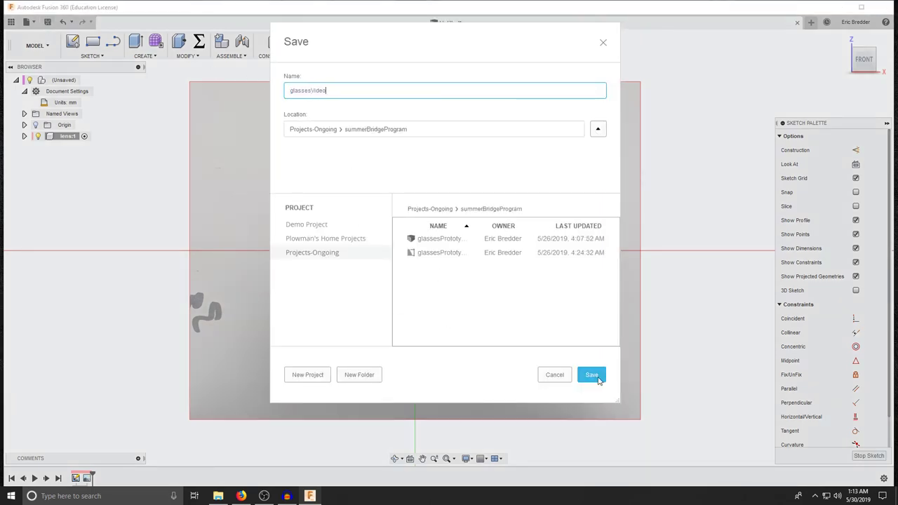
{"action": "left_click", "coordinate": [591, 375]}
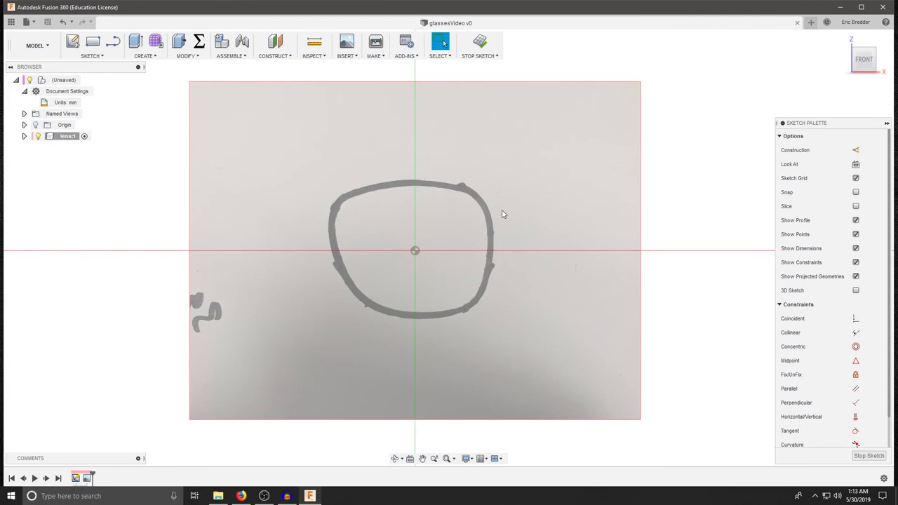